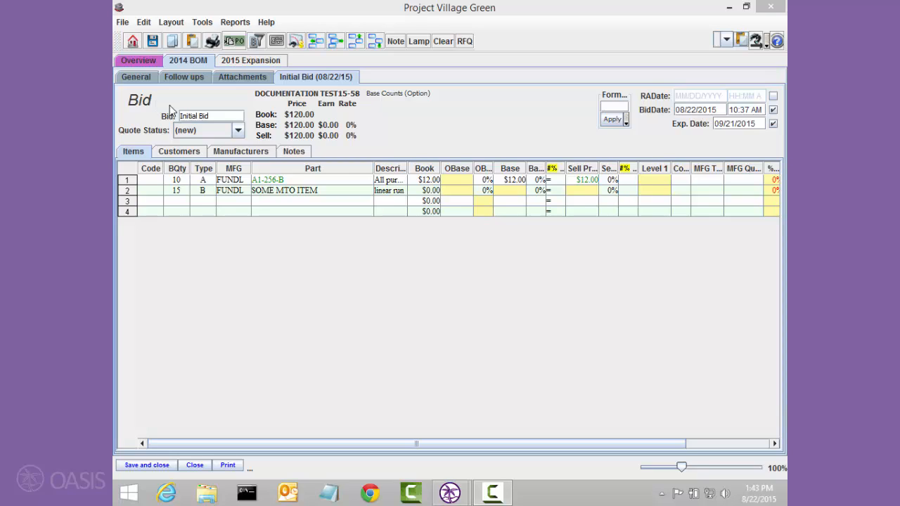
Examine the commission and invoicing terms in the Fundamental Lighting manufacturer record, then save and close it.
left_click(486, 181)
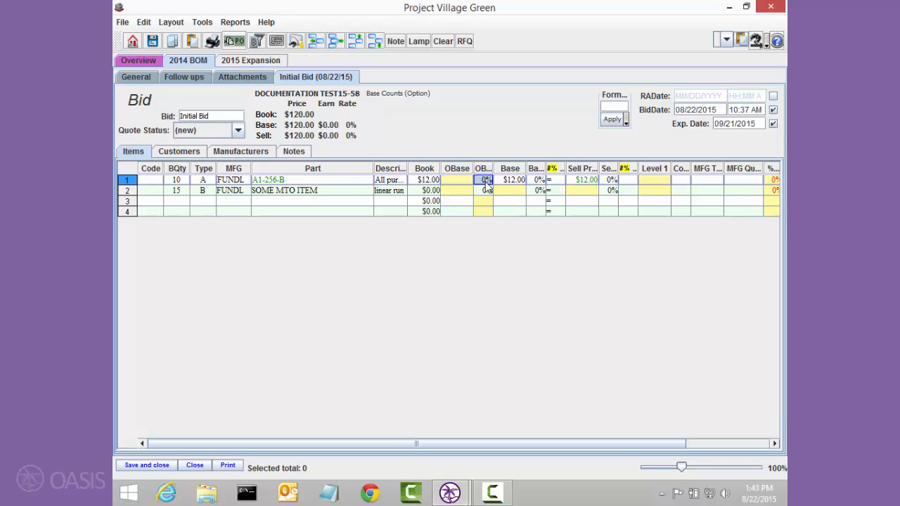
left_click(538, 181)
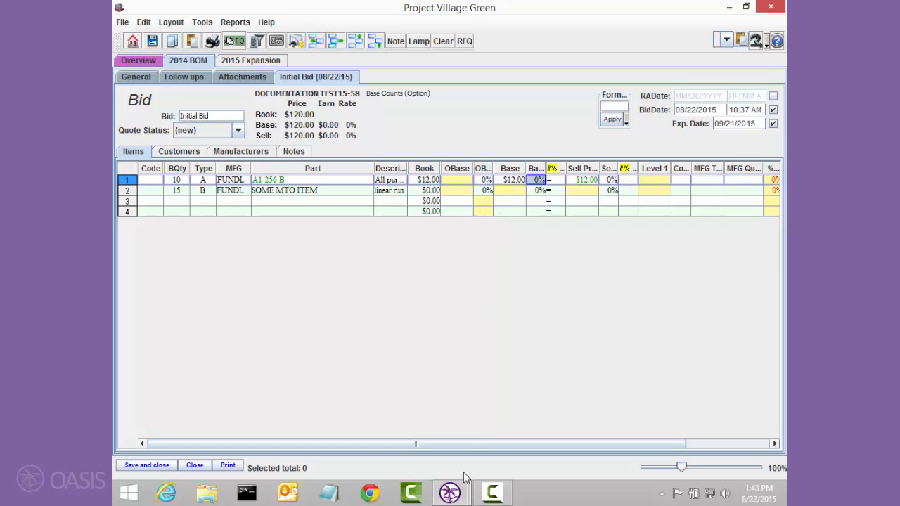
left_click(451, 496)
left_click(373, 426)
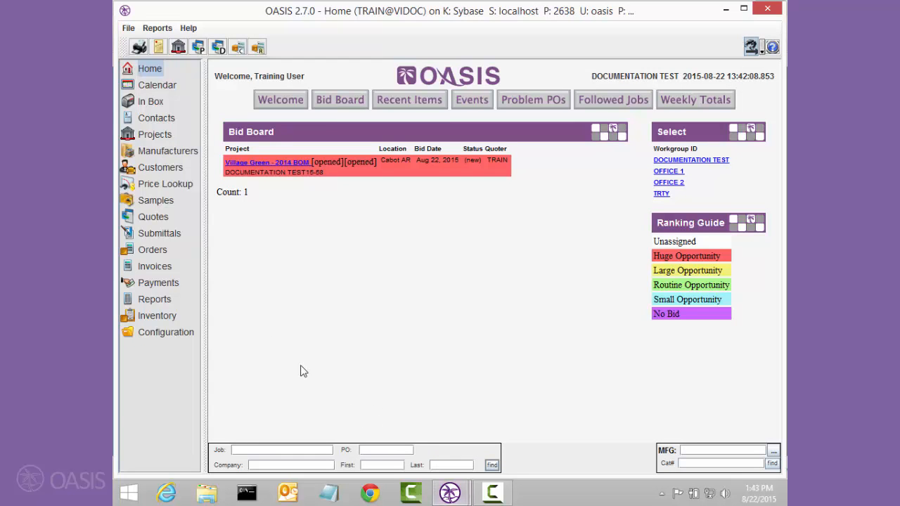
left_click(177, 154)
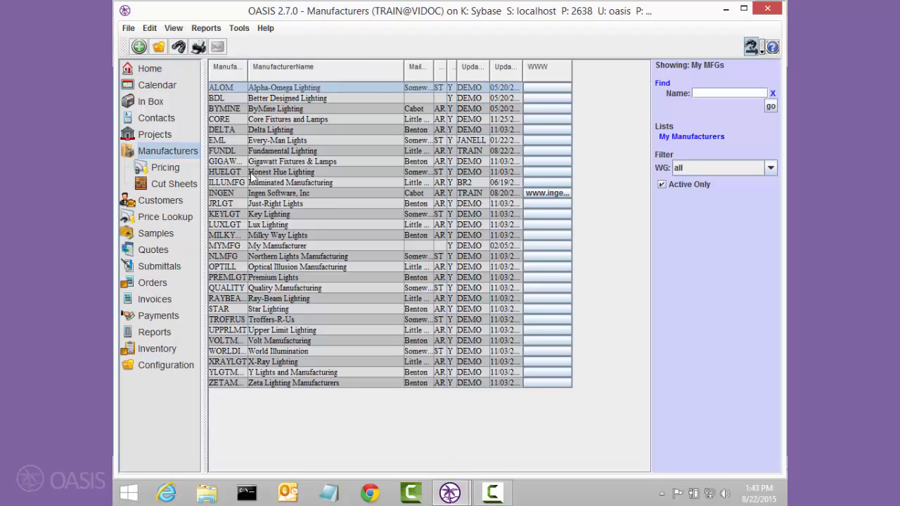
left_click(274, 150)
double_click(275, 149)
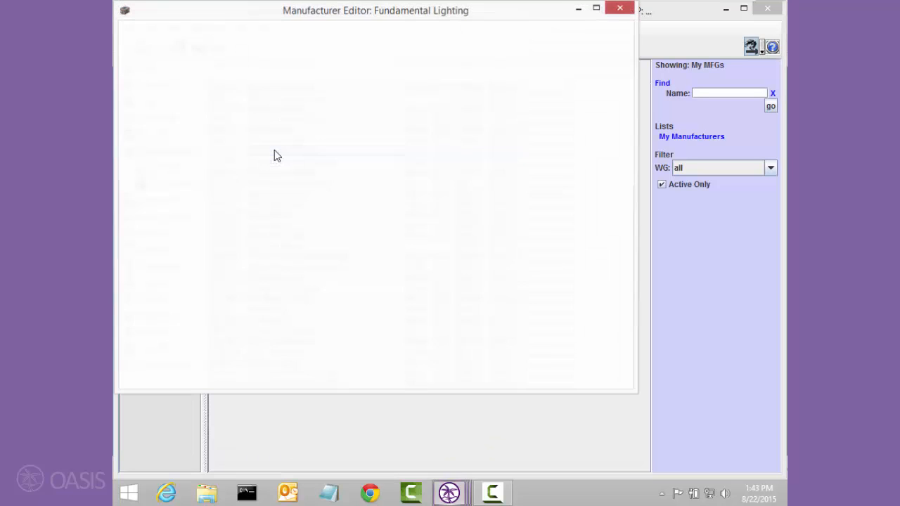
left_click(470, 57)
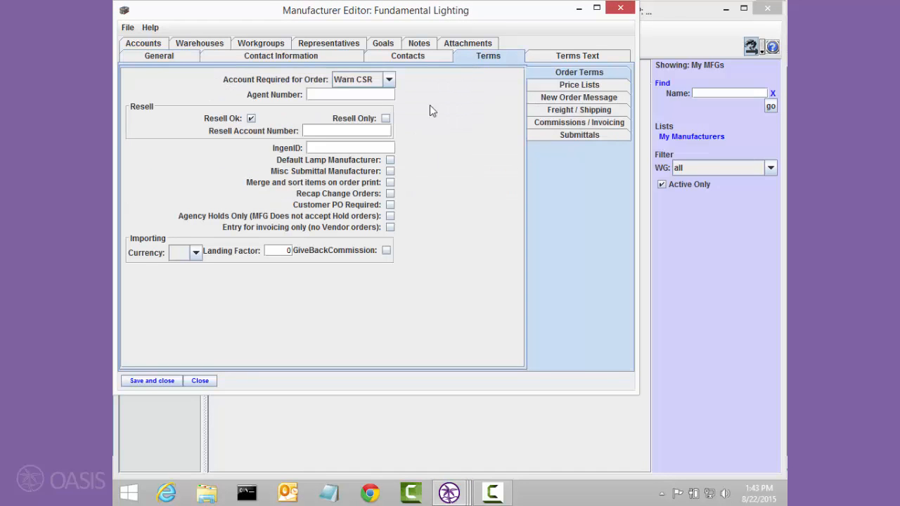
left_click(552, 122)
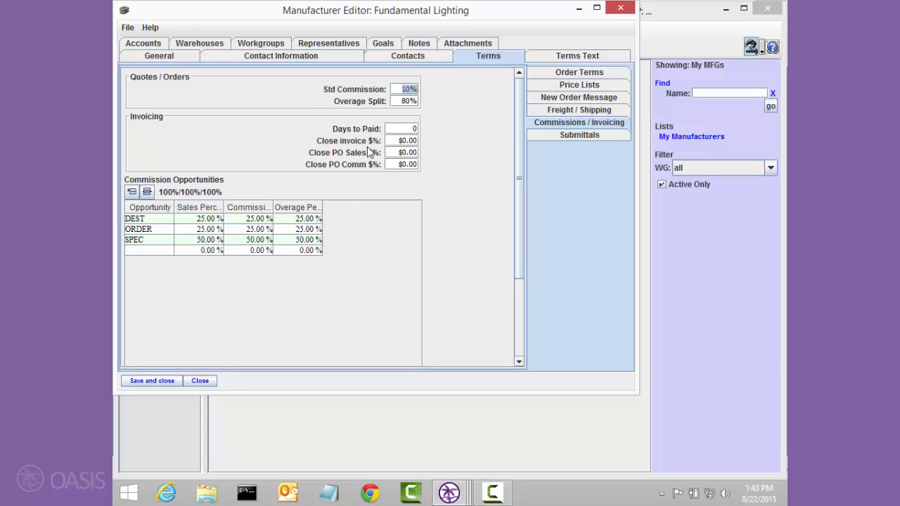
left_click(175, 381)
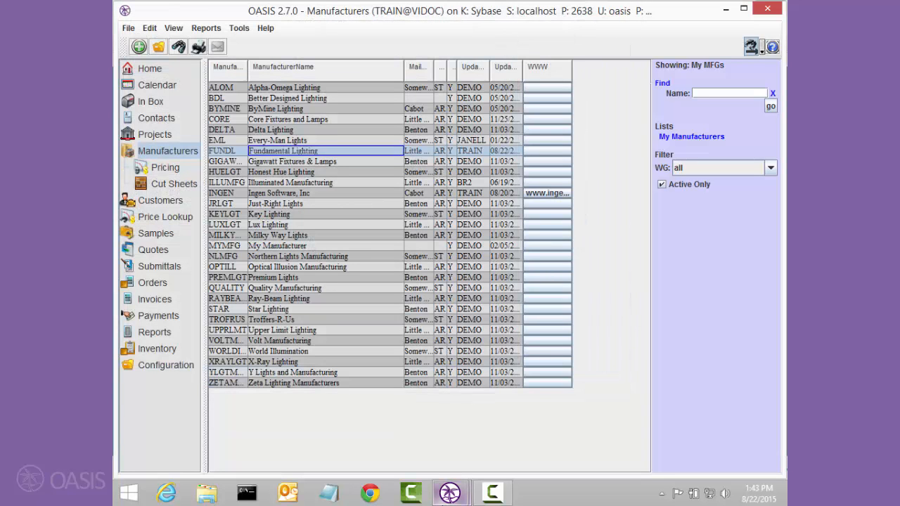
Return to the Village Green bid and add a third line item with FUNDL as the manufacturer.
mouse_move(450, 493)
left_click(499, 435)
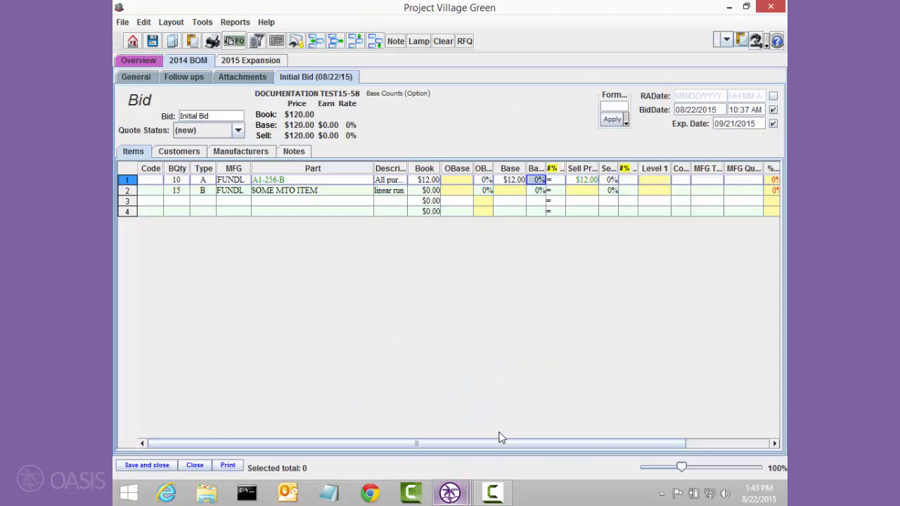
left_click(235, 201)
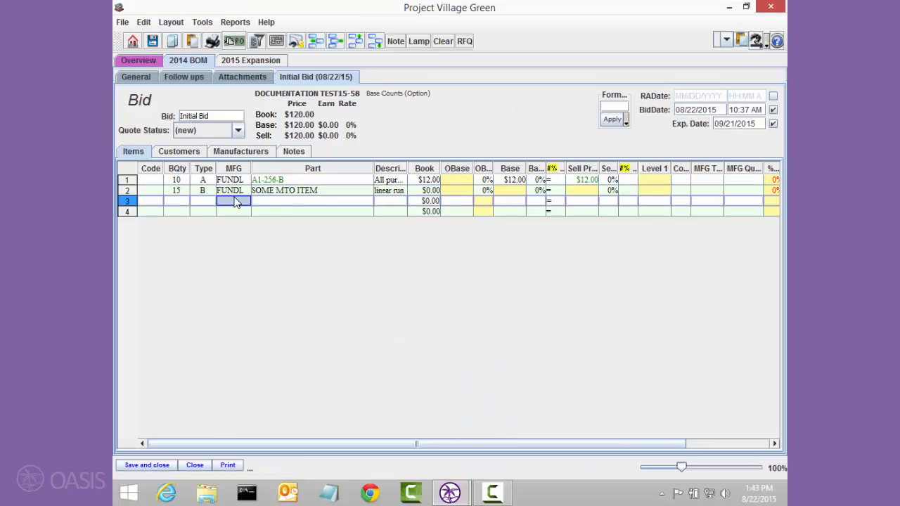
type("f")
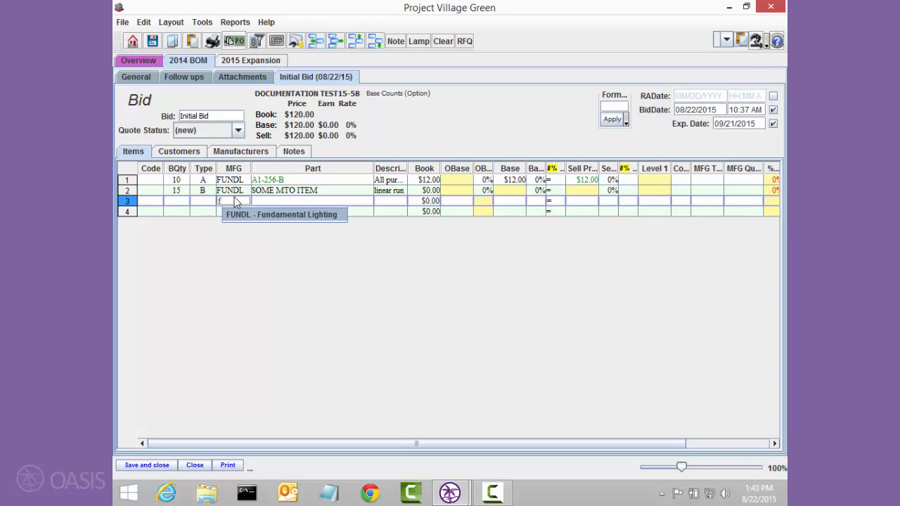
key("Tab")
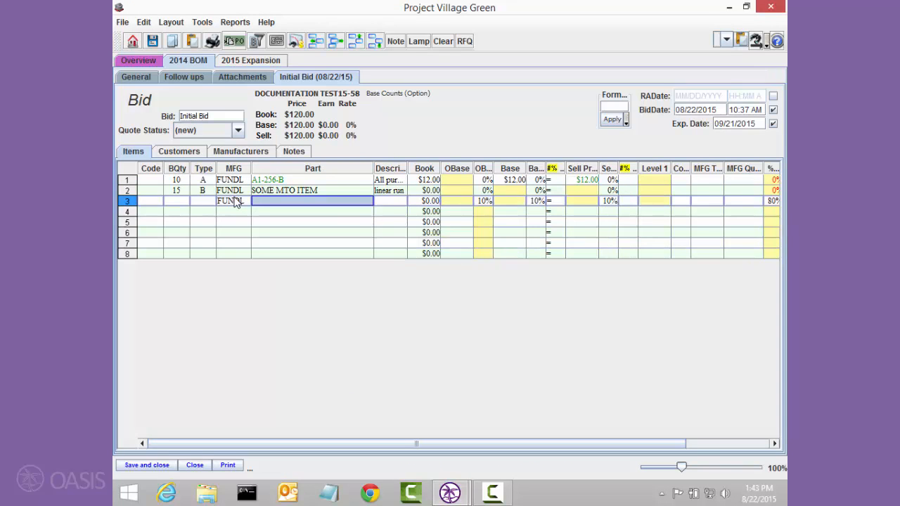
Set the overage split percentage to 80% on bid items 1 and 2.
left_click(773, 202)
key("Up")
key("Up")
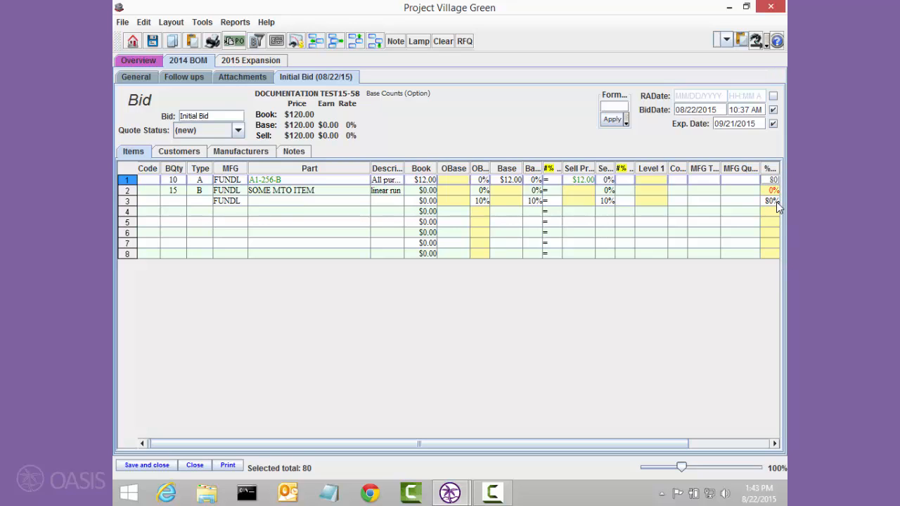
key("Return")
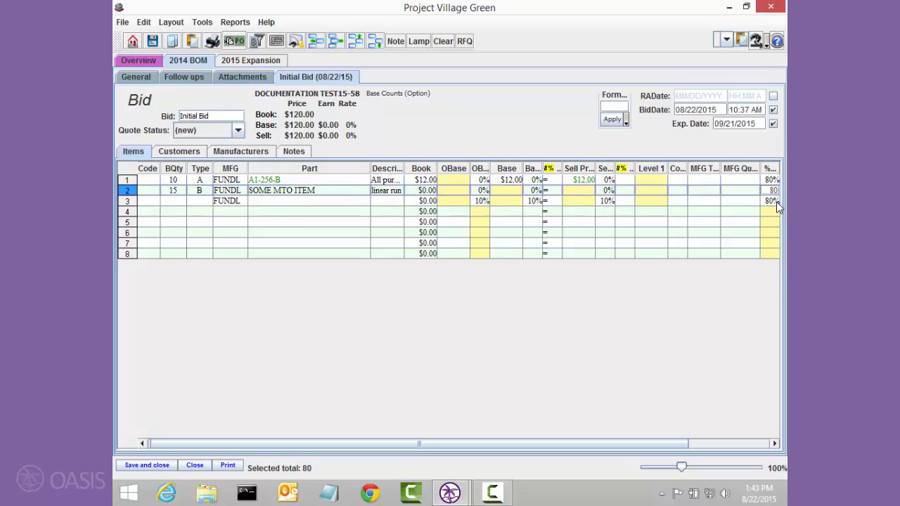
left_click(587, 192)
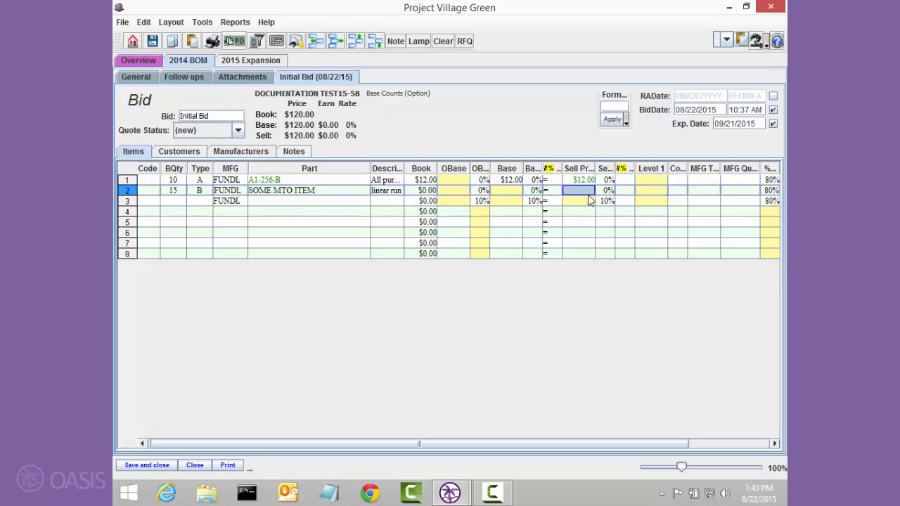
Set the OBase commission to 10% on bid items 1 and 2.
left_click(480, 181)
type("10")
key("Return")
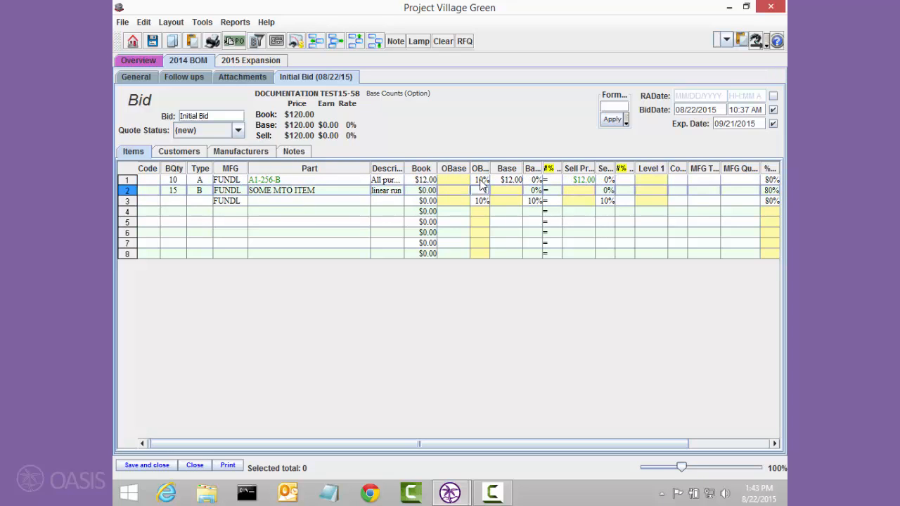
type("10")
key("Tab")
key("Tab")
Set the Base commission to 10% on bid items 1 and 2.
key("Up")
type("10")
key("Return")
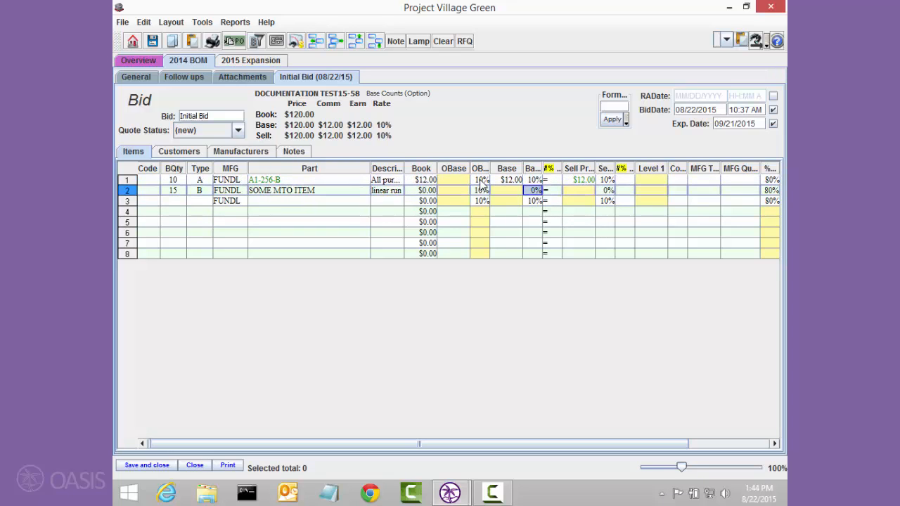
type("10")
key("Return")
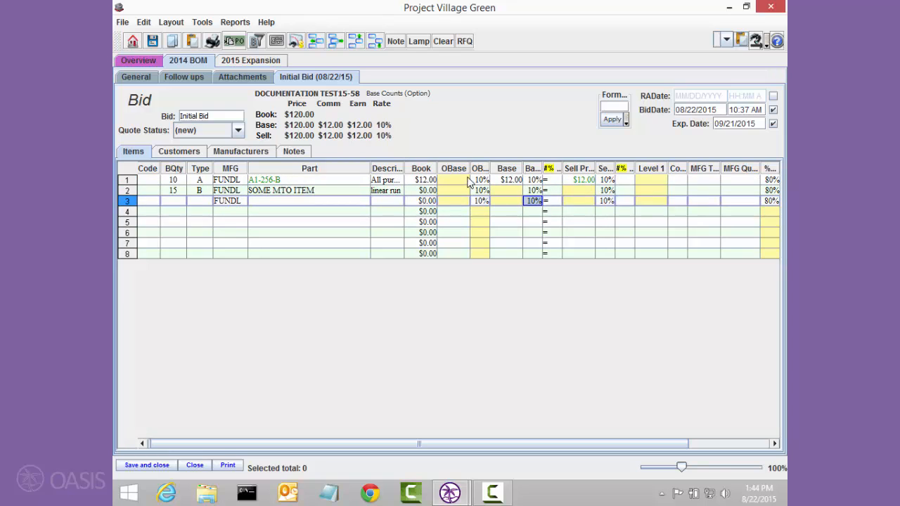
Delete the third line item, which holds only the FUNDL manufacturer, from the bid.
left_click(334, 43)
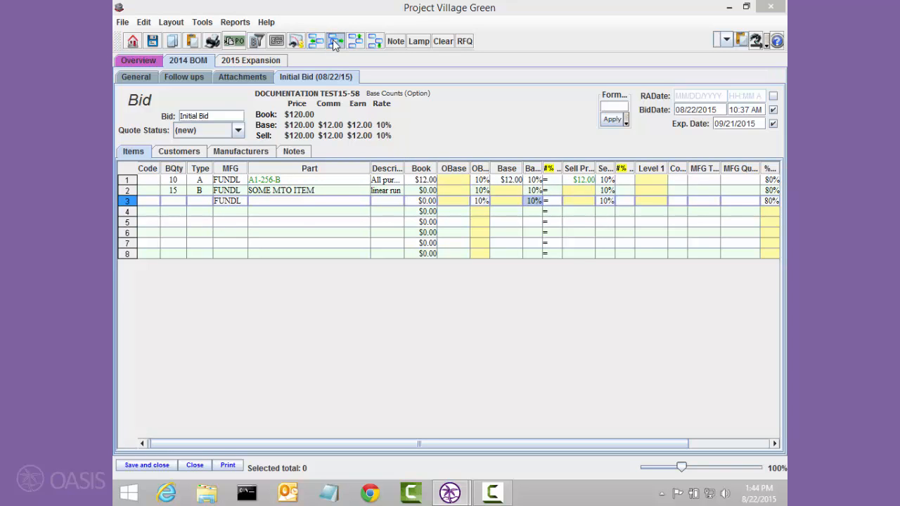
left_click(342, 293)
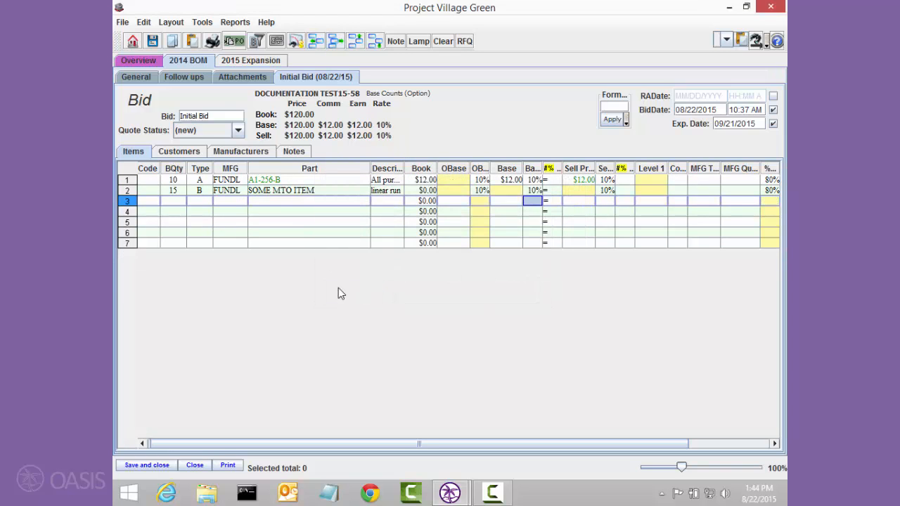
Set the OBase price of item A1-256-B to $12.00 and check it against its OBase commission.
left_click(281, 183)
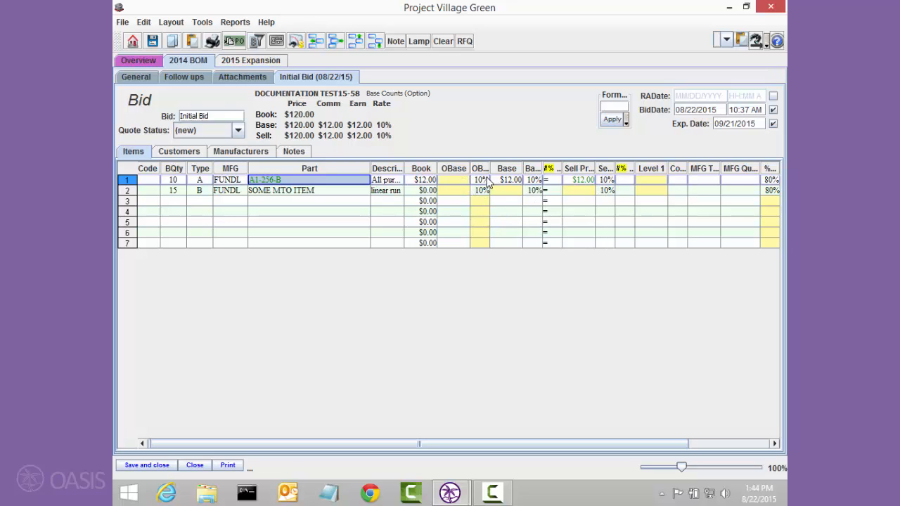
left_click(457, 179)
type("12")
key("Tab")
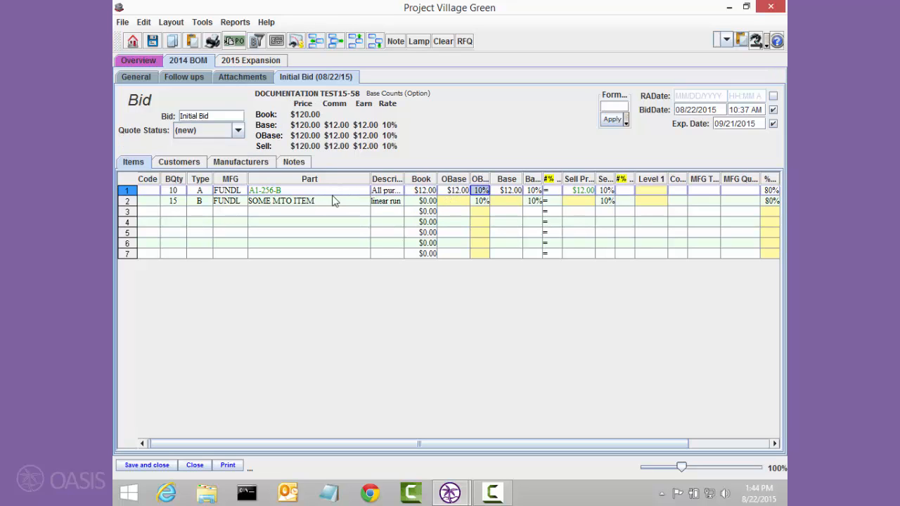
left_click(455, 191)
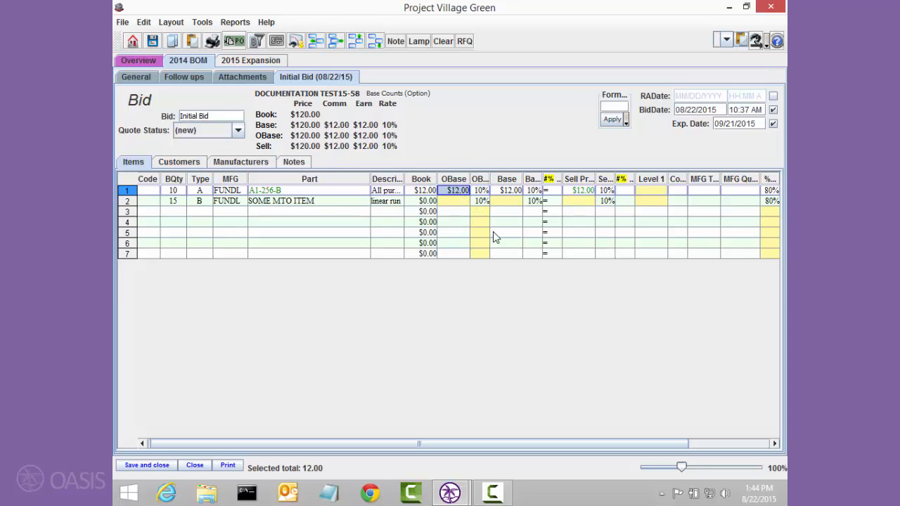
left_click(481, 191)
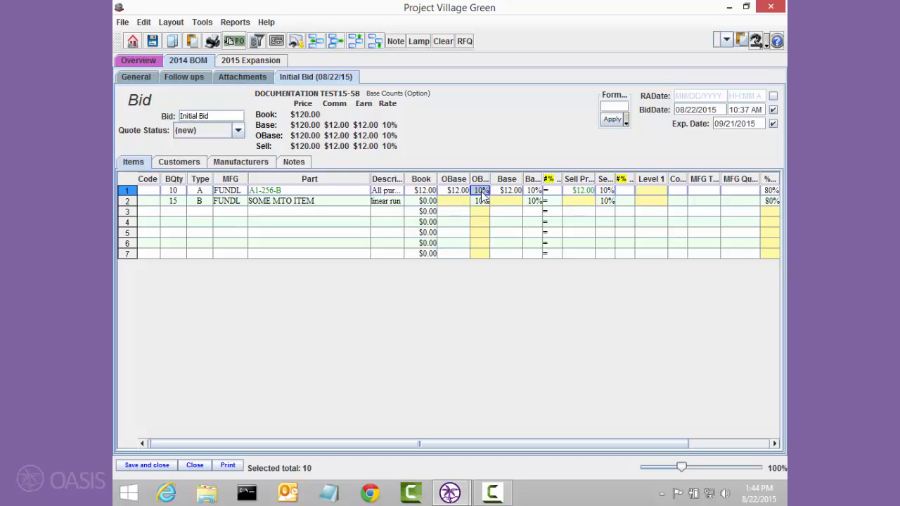
Set the sell price of item A1-256-B to $10.00 and its sell commission to 5%.
left_click(577, 192)
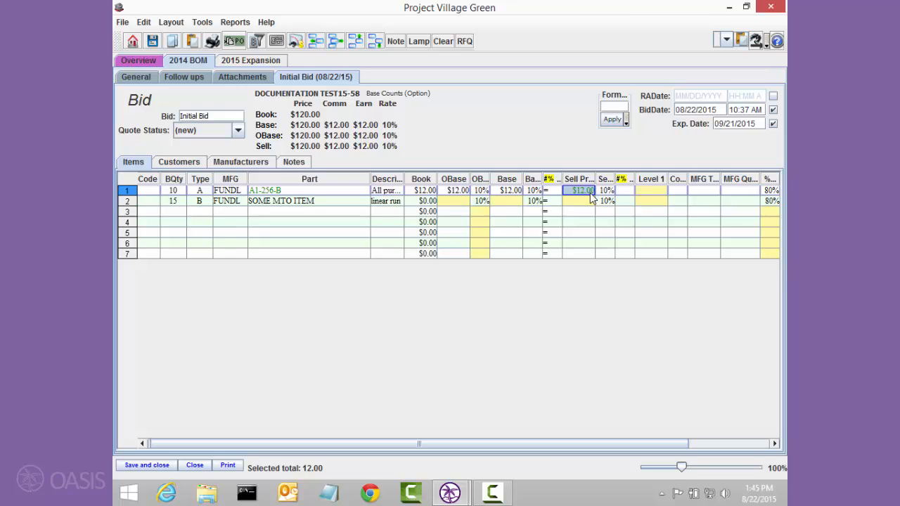
type("10")
key("Tab")
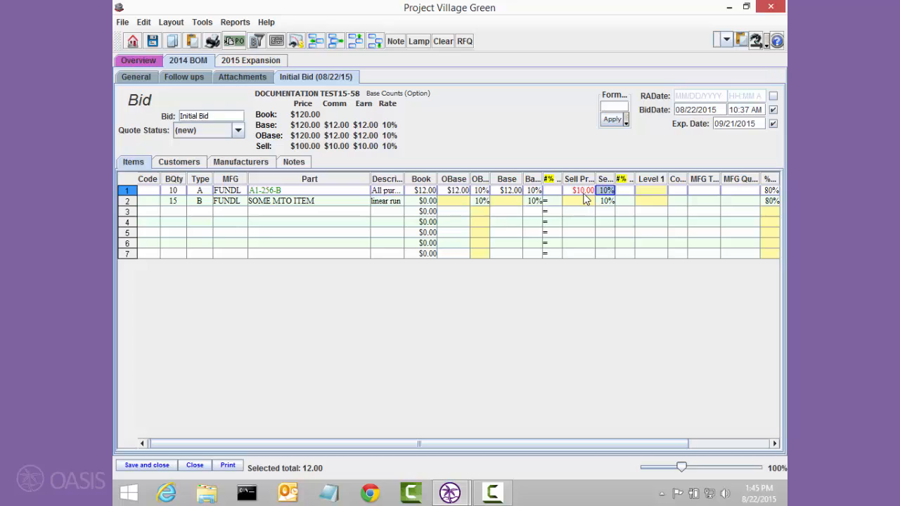
type("5")
key("Return")
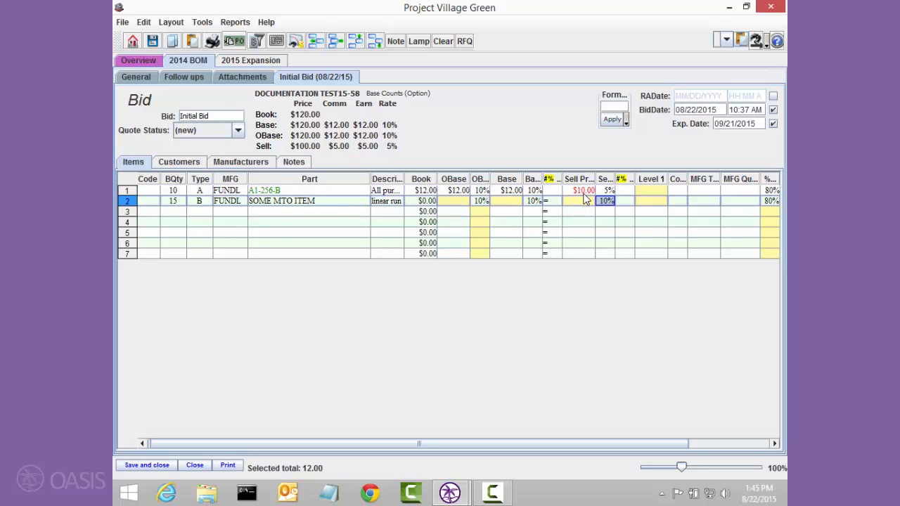
Record the contact who authorised the price as the manufacturer quote reference on item A1-256-B.
key("Up")
key("Right")
key("Right")
key("Right")
key("Right")
key("Right")
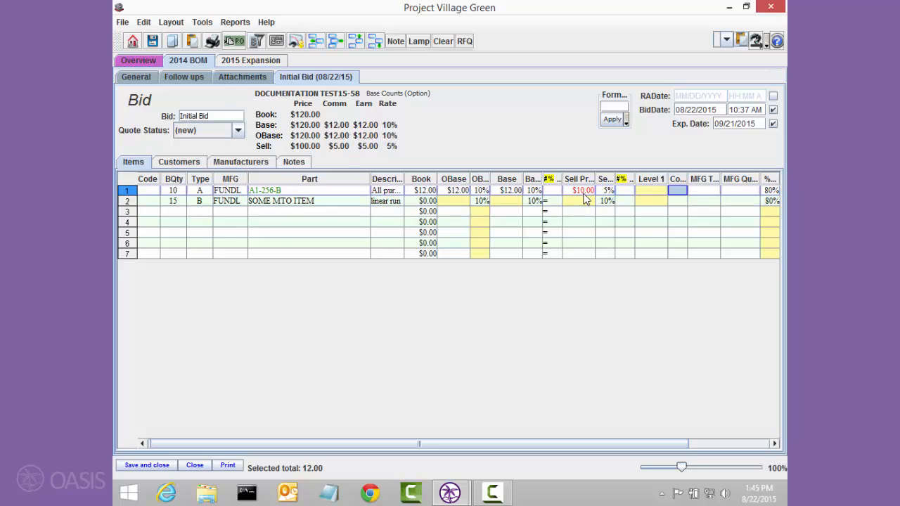
key("Right")
type("per bob")
key("Tab")
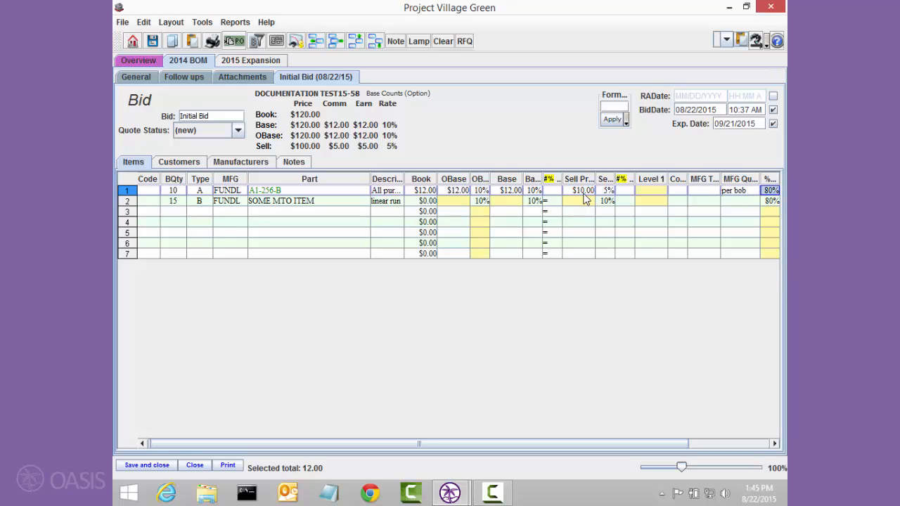
Set the Base price of item A1-256-B to $10.00 and its Base commission to 5%.
key("Left")
key("Left")
key("Left")
key("Left")
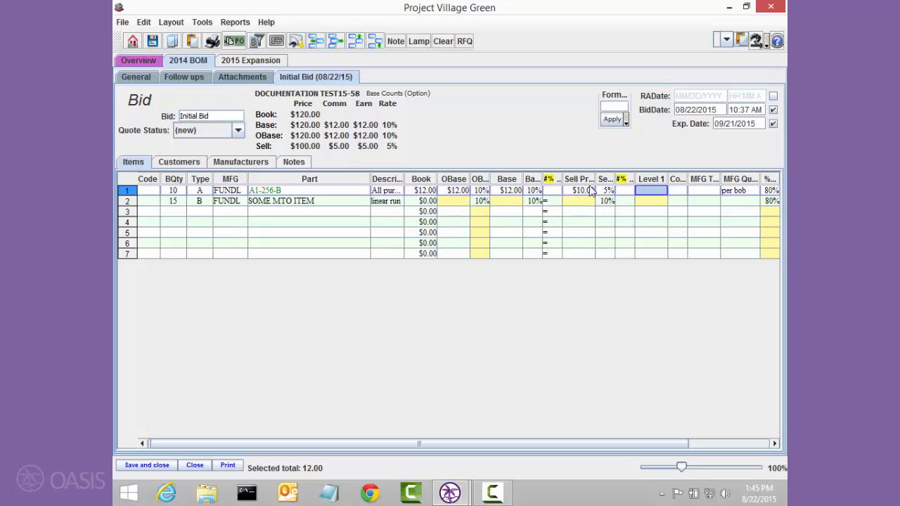
left_click_drag(581, 191, 511, 192)
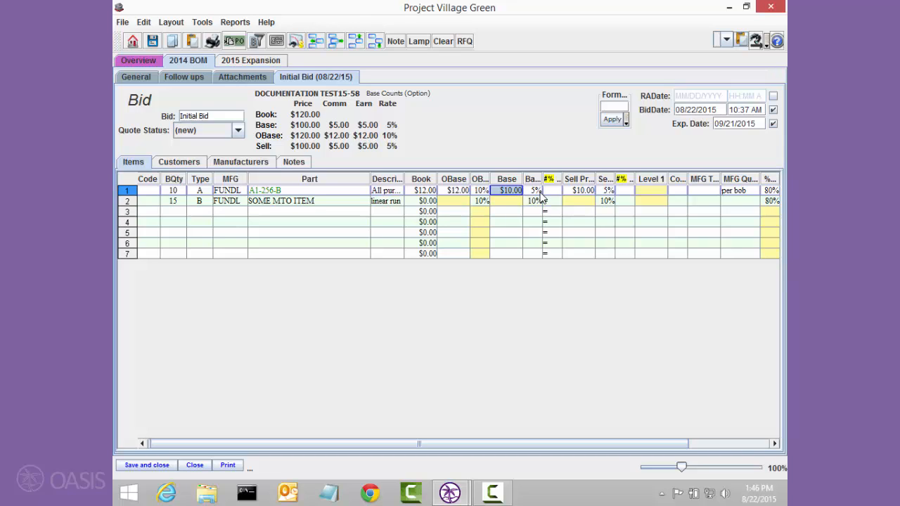
Set the sell price of item A1-256-B to $112.00 and widen the Sell Comm column to show its full value.
left_click(577, 192)
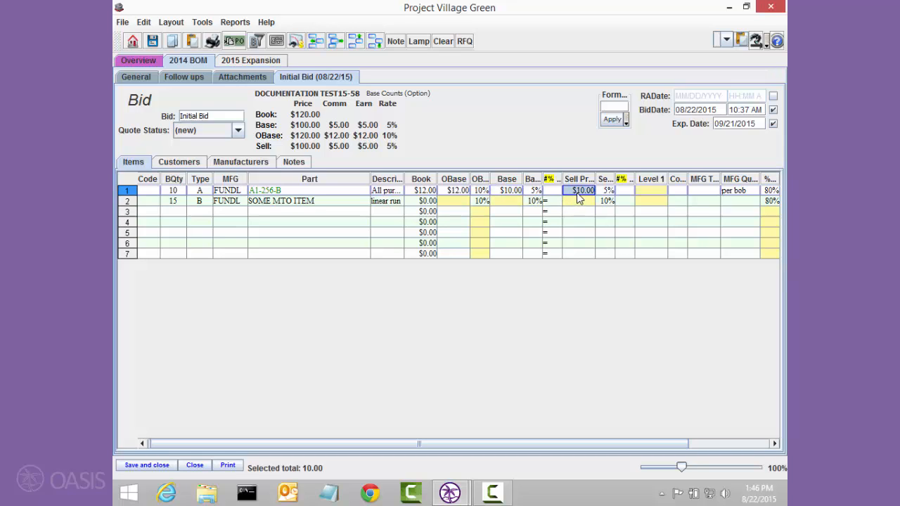
type("112")
key("Tab")
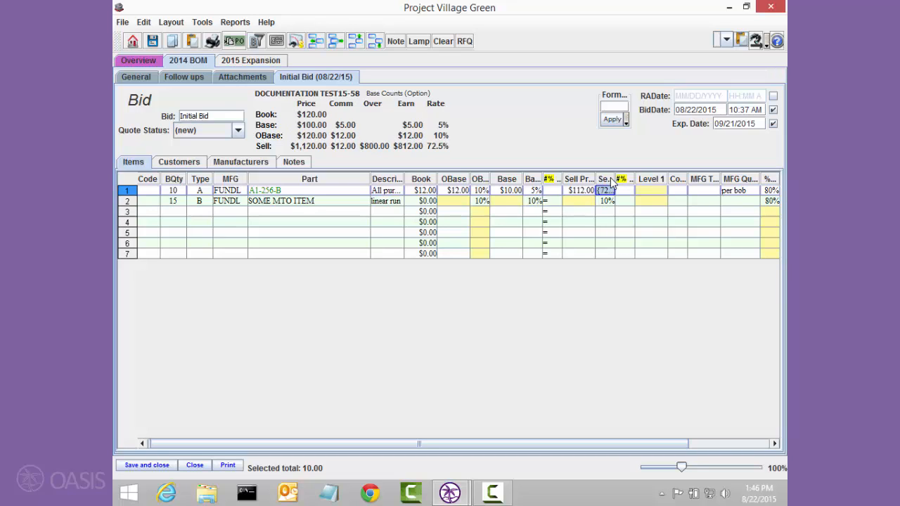
left_click_drag(615, 179, 643, 180)
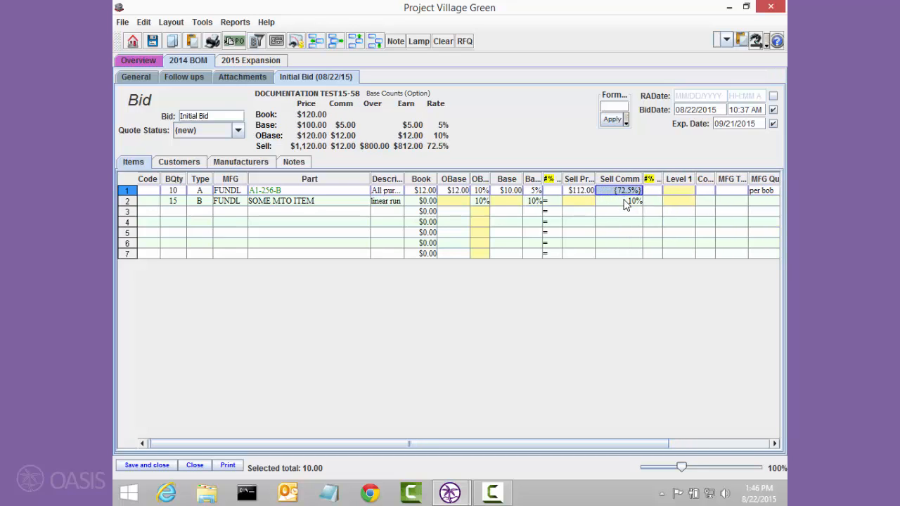
left_click(626, 202)
key("Up")
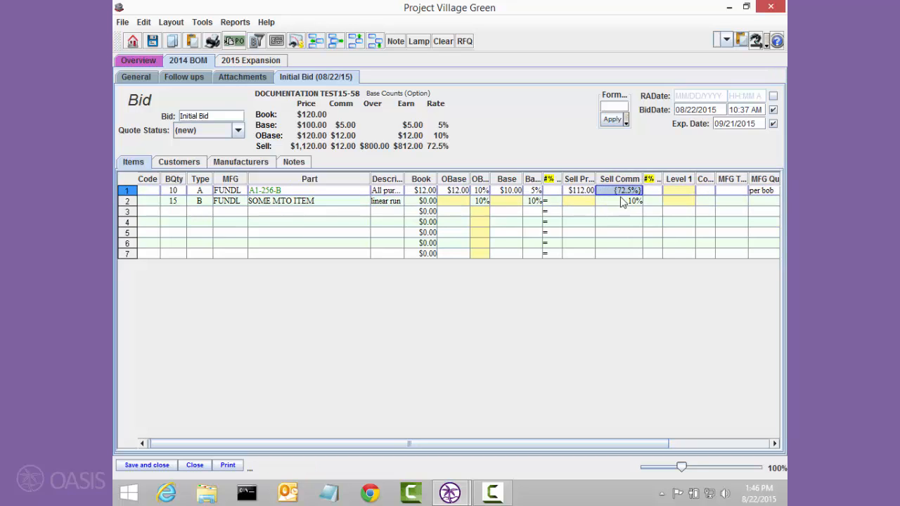
left_click(615, 205)
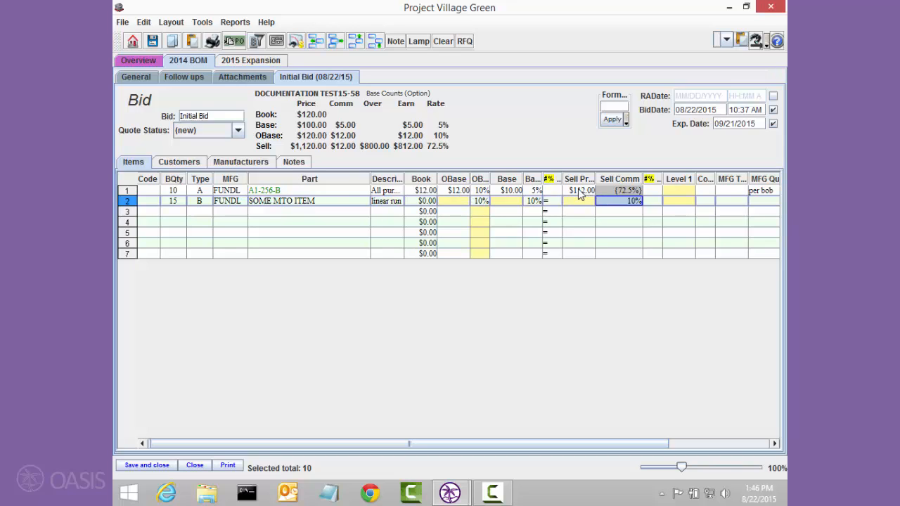
left_click_drag(568, 445, 666, 351)
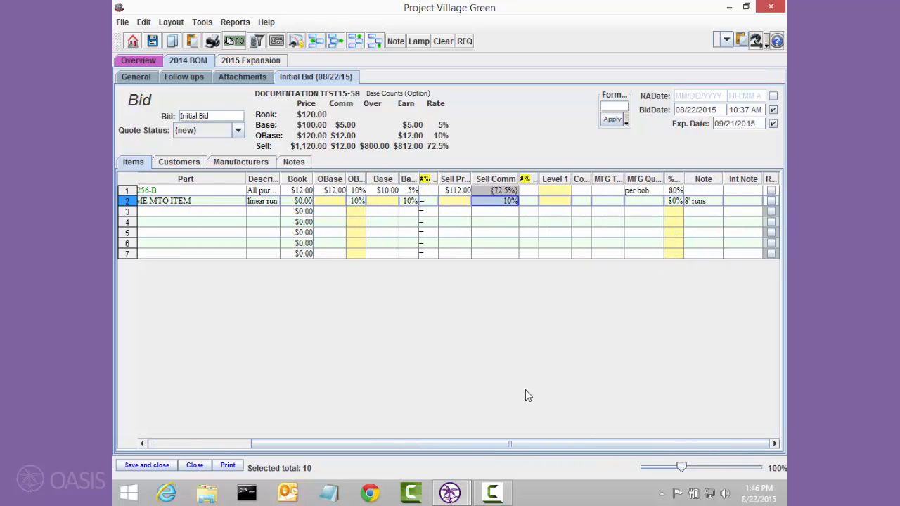
left_click_drag(501, 444, 406, 442)
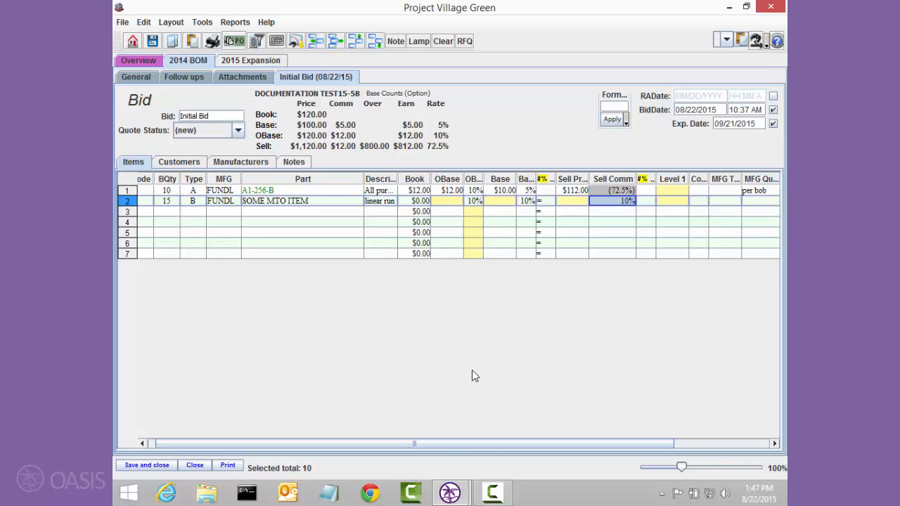
Set the #% value that calculates the Level 1 price of item A1-256-B to 10.
left_click_drag(450, 444, 568, 442)
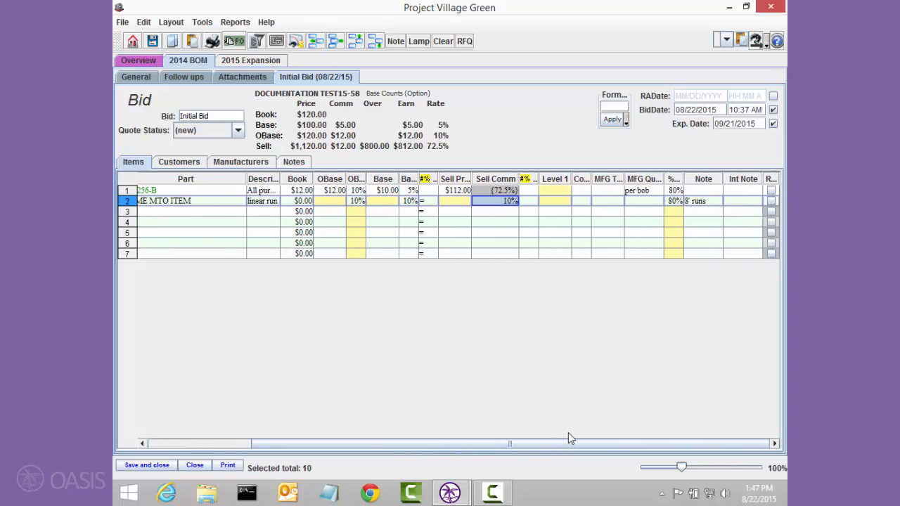
left_click(533, 191)
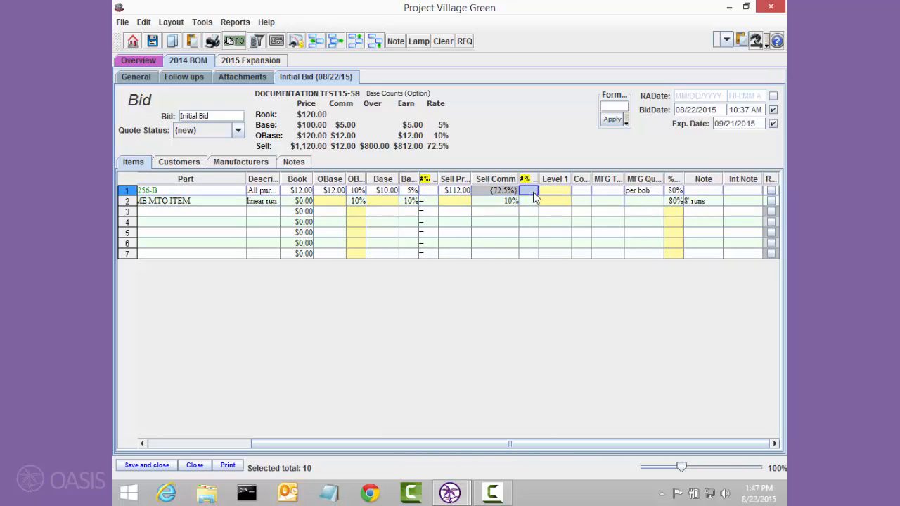
type("10")
key("Tab")
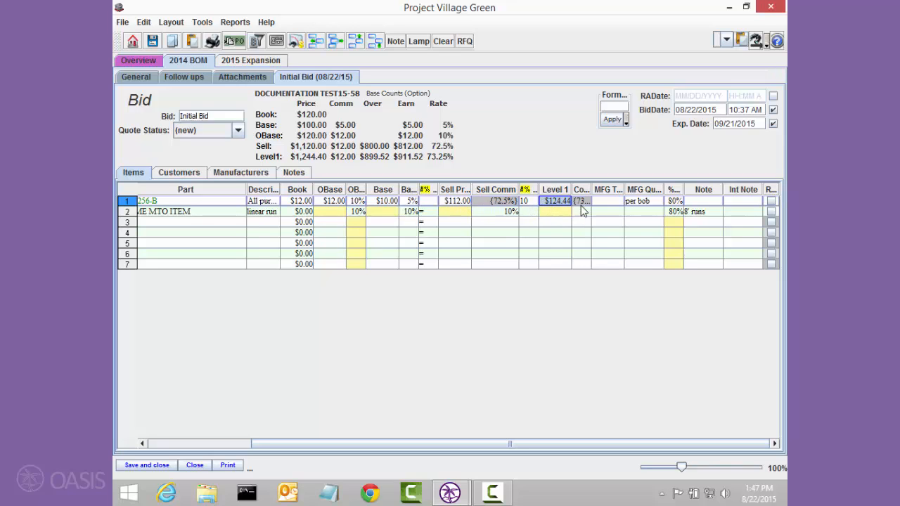
Set the #% value that calculates the sell price of item A1-256-B from its Base price to 10.
left_click(430, 202)
type("10")
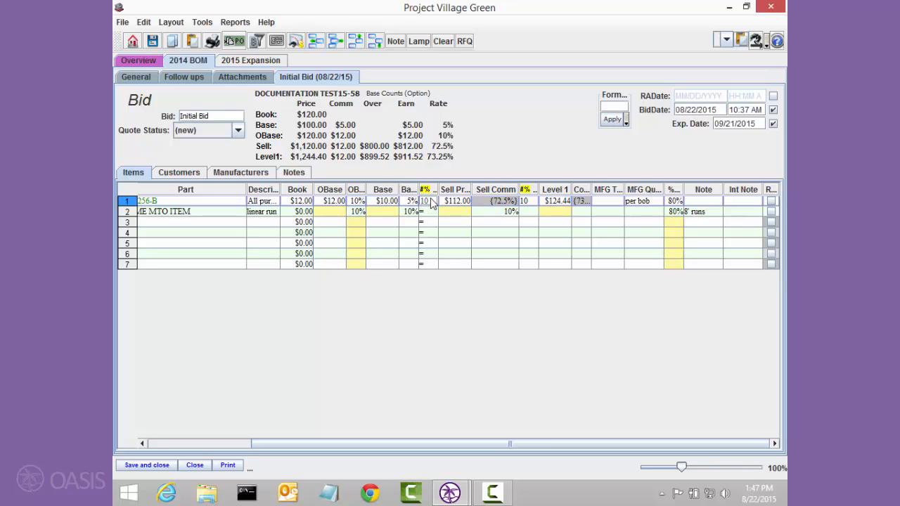
key("Tab")
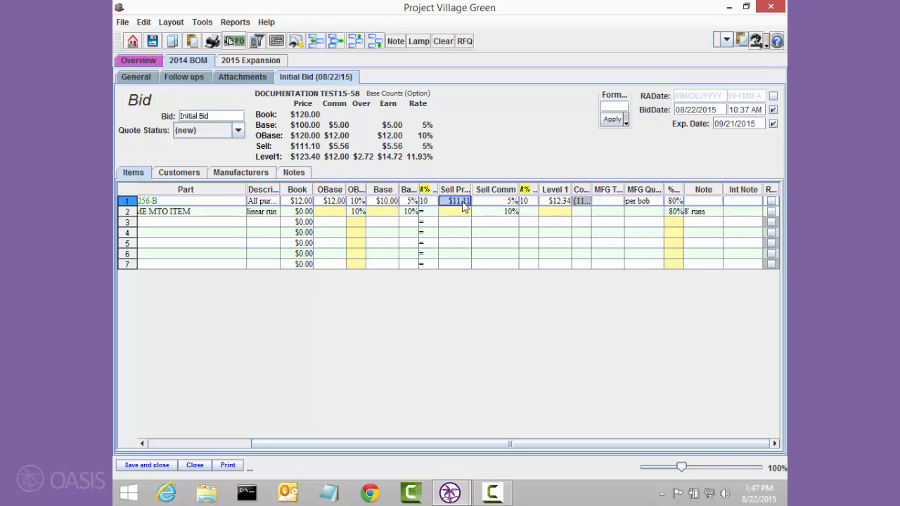
Change the Level 1 #% value of item A1-256-B to a .9 multiplier.
left_click(427, 201)
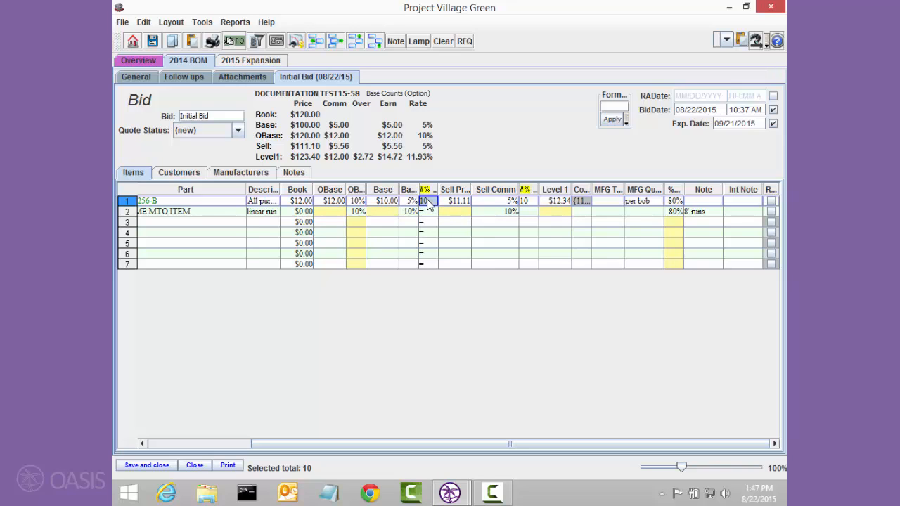
left_click(553, 203)
key("Left")
type("9")
key("Tab")
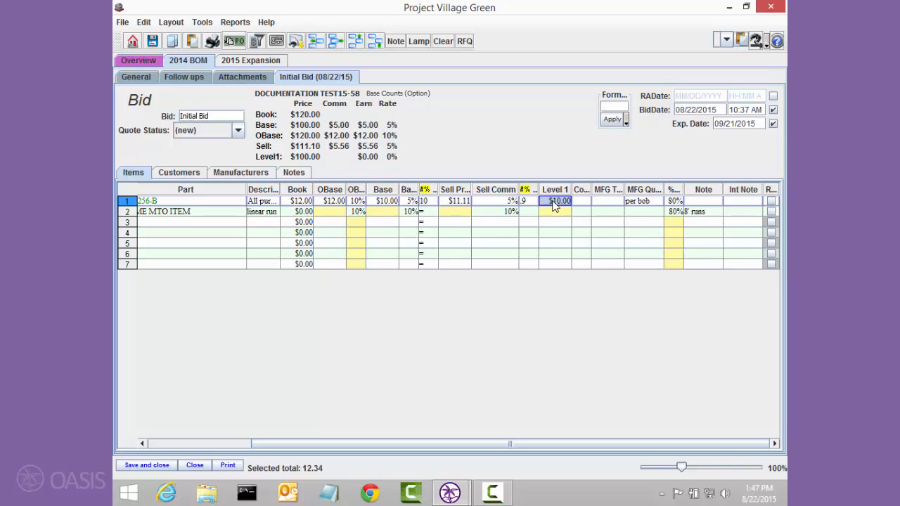